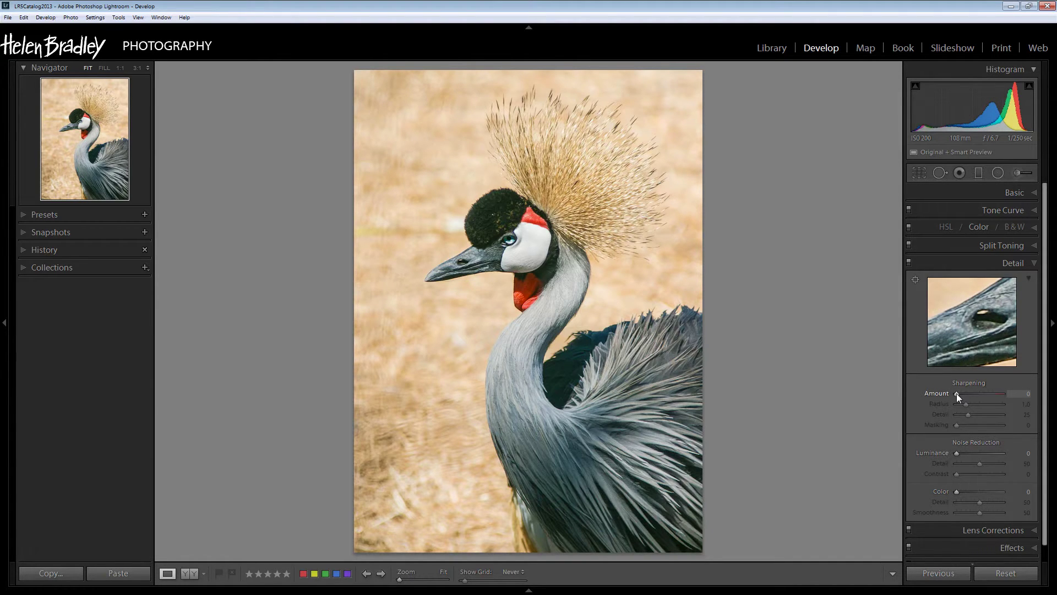
# Step: Set the sharpening Amount to 150 while previewing the sharpening in grayscale
pyautogui.moveTo(955, 393); pyautogui.dragTo(956, 394)
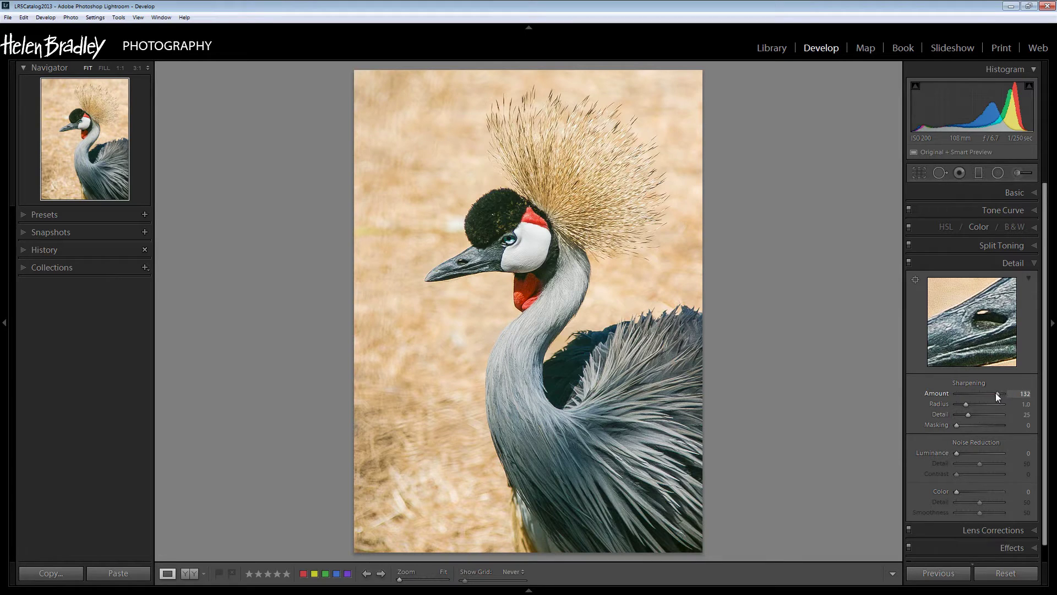
pyautogui.moveTo(996, 392); pyautogui.dragTo(993, 394)
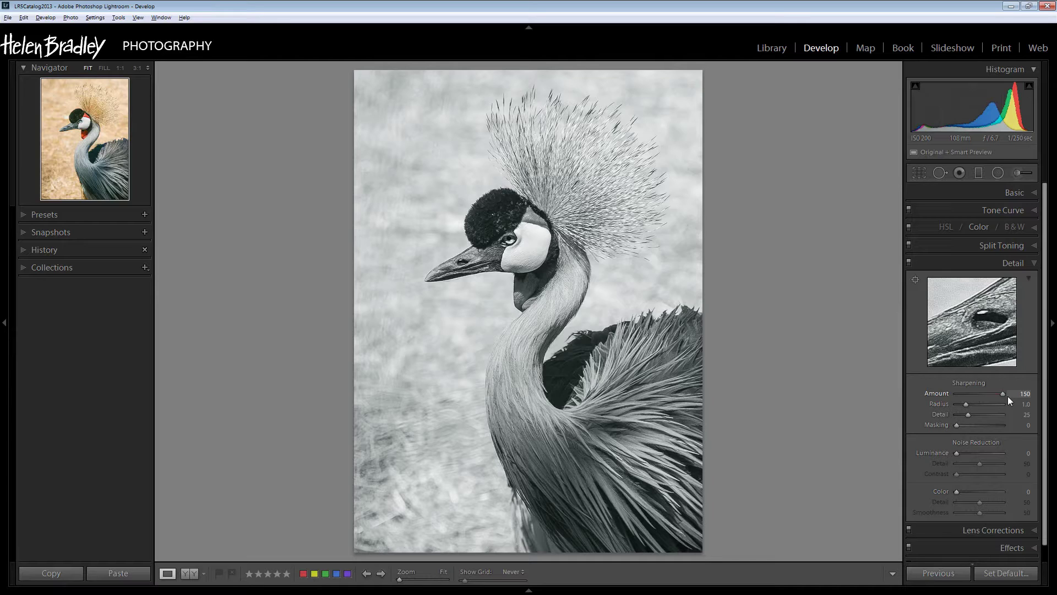
pyautogui.moveTo(1008, 396); pyautogui.dragTo(1008, 395)
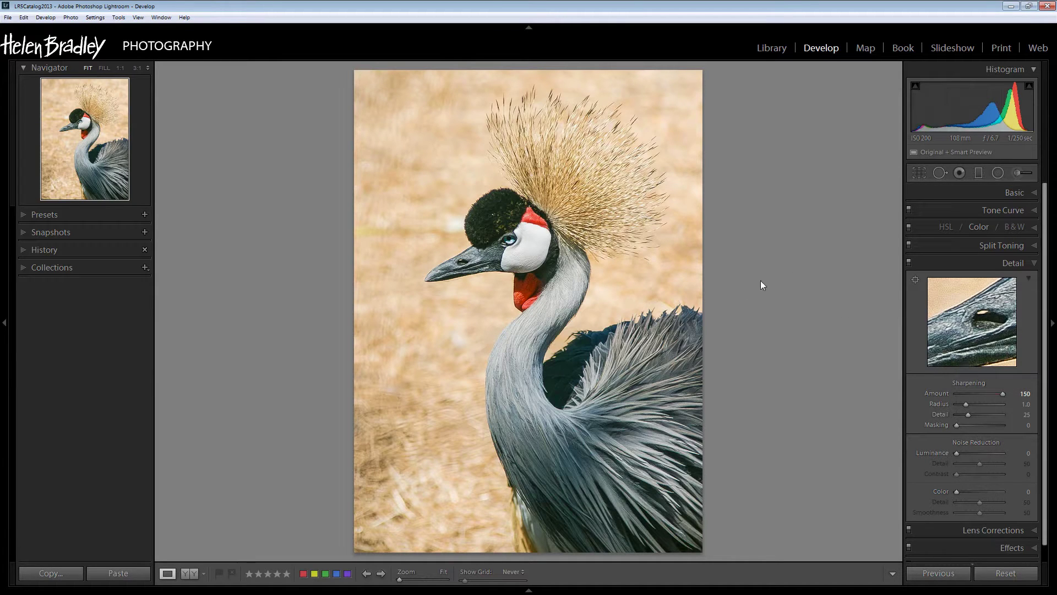
# Step: Center the Detail preview on the bird's eye
pyautogui.moveTo(964, 336); pyautogui.dragTo(972, 310)
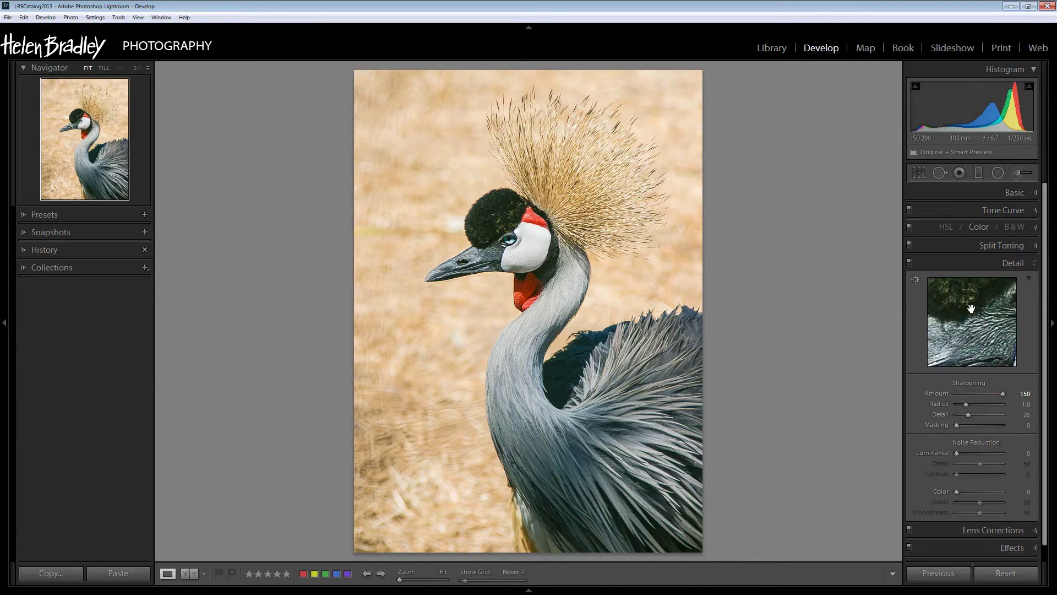
pyautogui.click(916, 281)
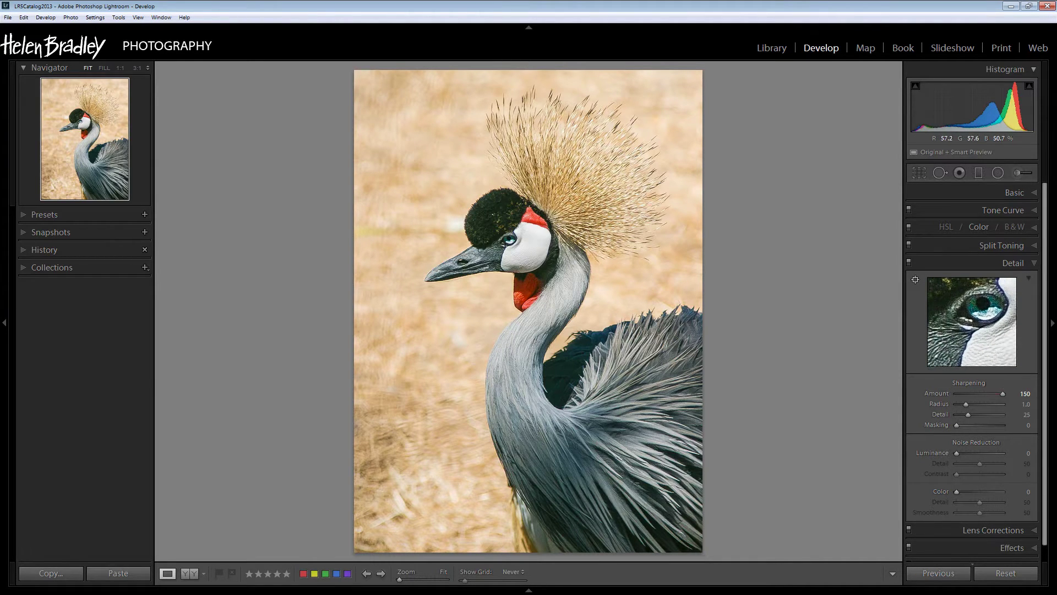
pyautogui.click(508, 246)
# Step: Inspect the sharpening at 1:1 magnification across the bird's head, neck and back feathers
pyautogui.click(121, 67)
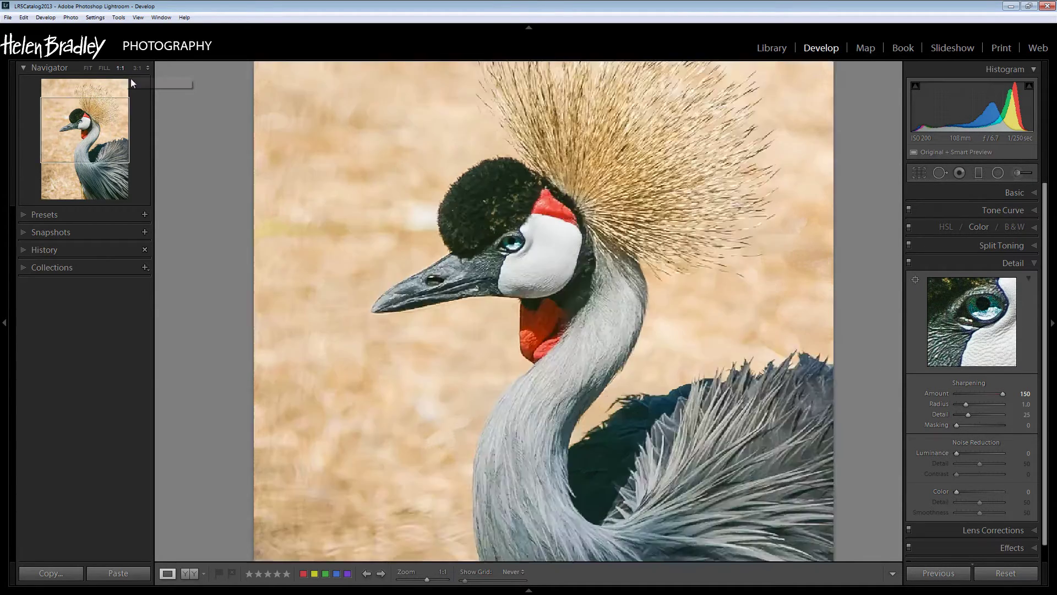
pyautogui.moveTo(692, 474); pyautogui.dragTo(497, 276)
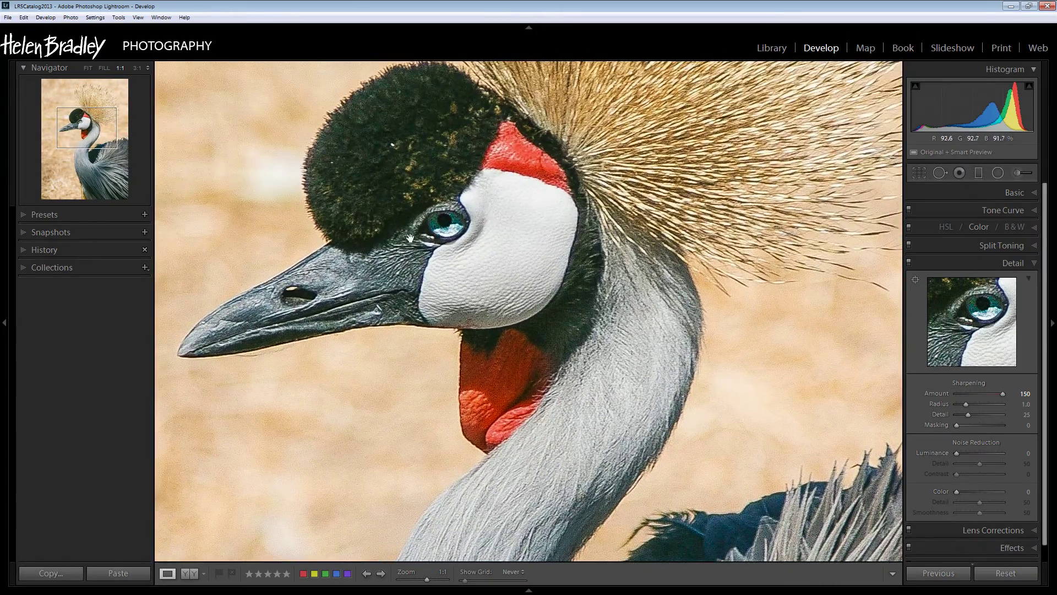
pyautogui.moveTo(619, 412); pyautogui.dragTo(551, 274)
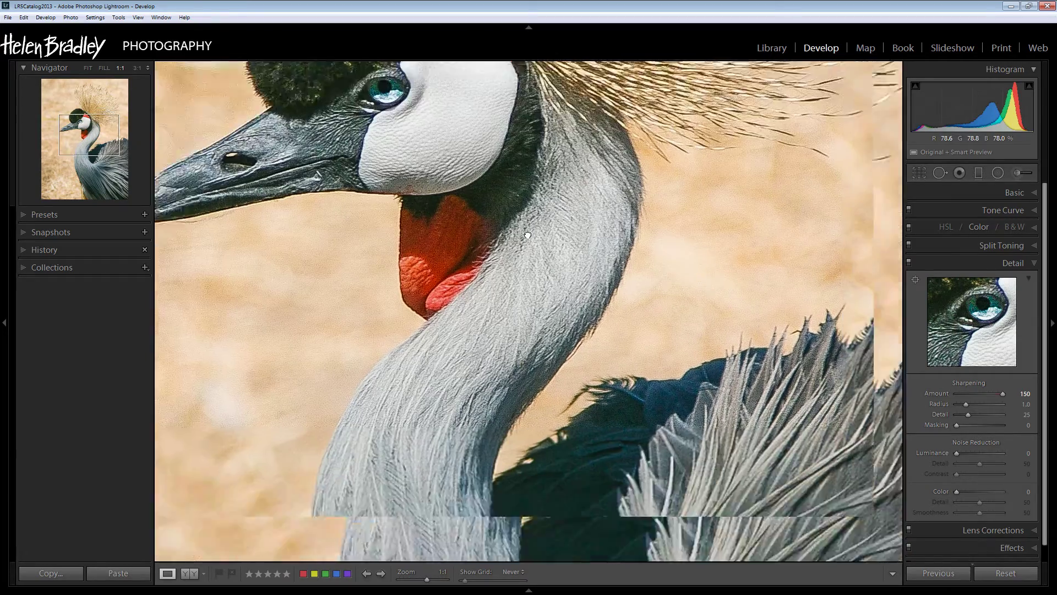
pyautogui.moveTo(705, 463); pyautogui.dragTo(648, 362)
pyautogui.moveTo(704, 423); pyautogui.dragTo(563, 264)
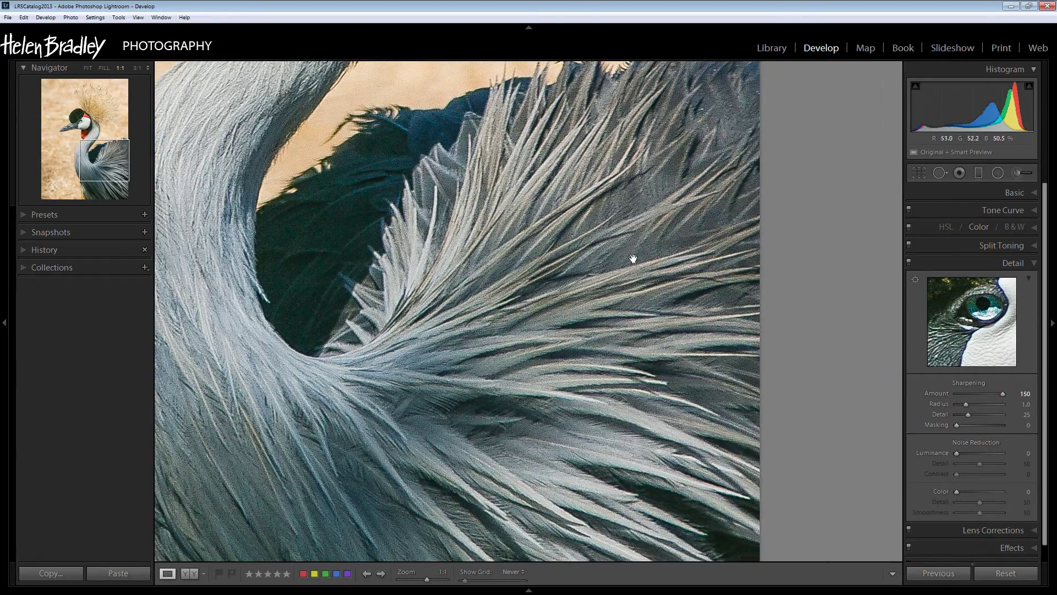
pyautogui.moveTo(632, 255); pyautogui.dragTo(482, 323)
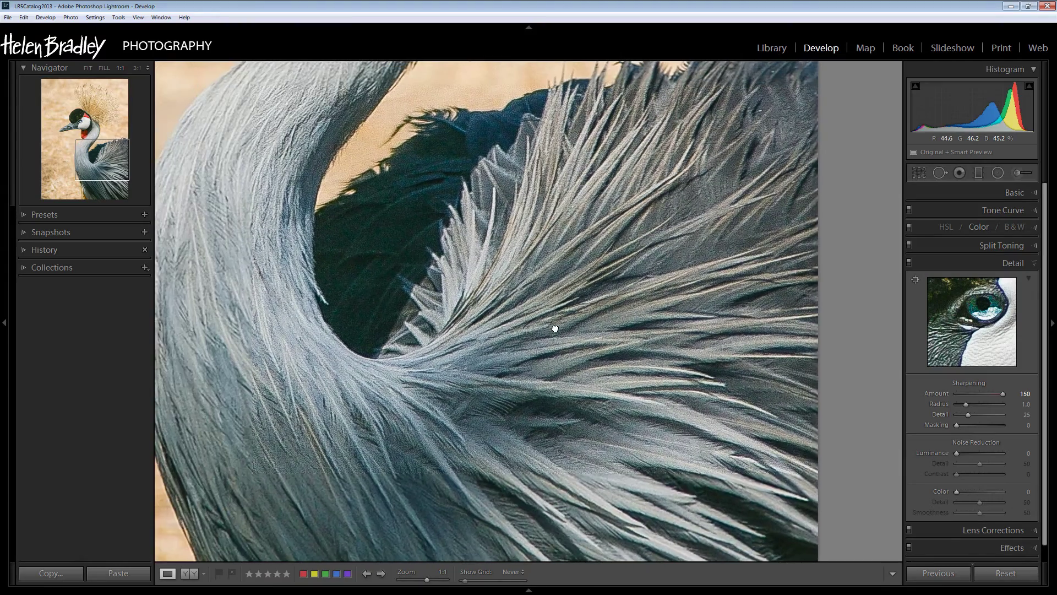
pyautogui.moveTo(555, 325); pyautogui.dragTo(751, 514)
pyautogui.moveTo(521, 256); pyautogui.dragTo(775, 476)
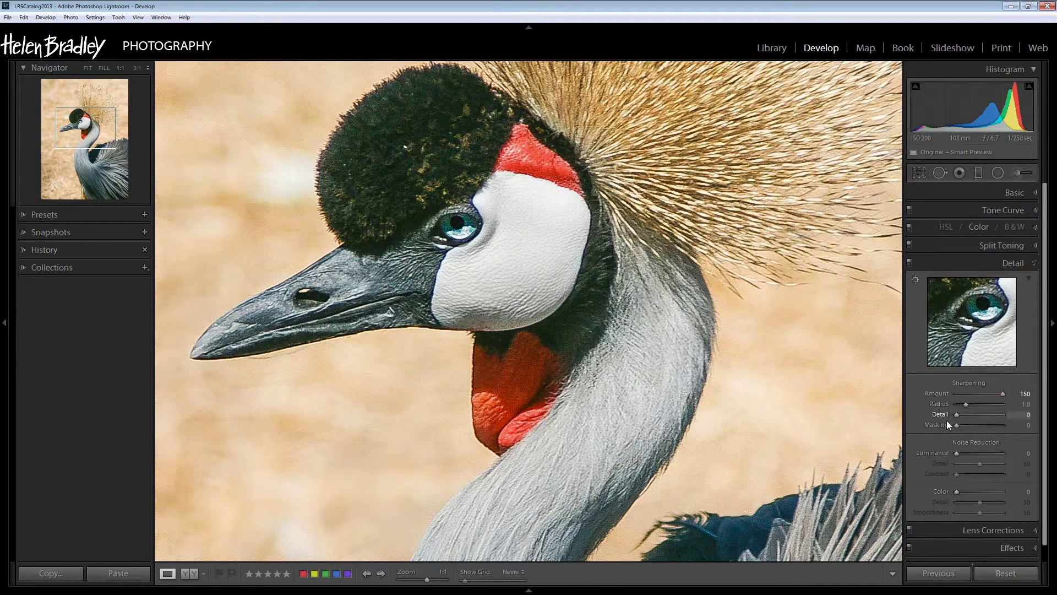
# Step: Test the sharpening Radius at its minimum and maximum with the grayscale edge preview, and set it to 0.6
pyautogui.press('alt')
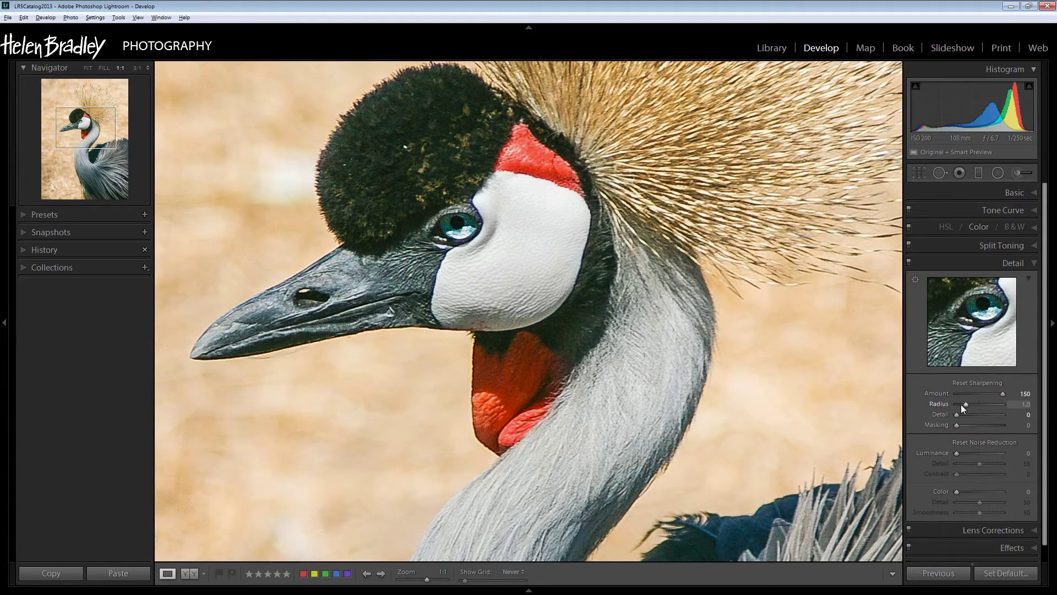
pyautogui.keyDown('alt'); pyautogui.click(966, 404); pyautogui.keyUp('alt')
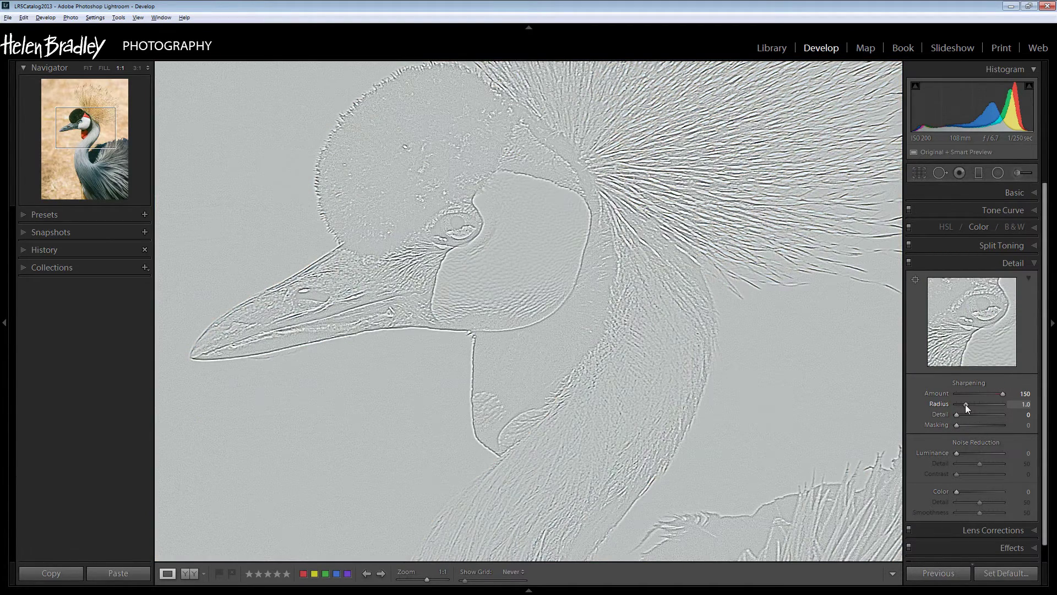
pyautogui.moveTo(969, 404)
pyautogui.mouseDown()
pyautogui.moveTo(1011, 405)
pyautogui.moveTo(953, 405)
pyautogui.mouseUp()
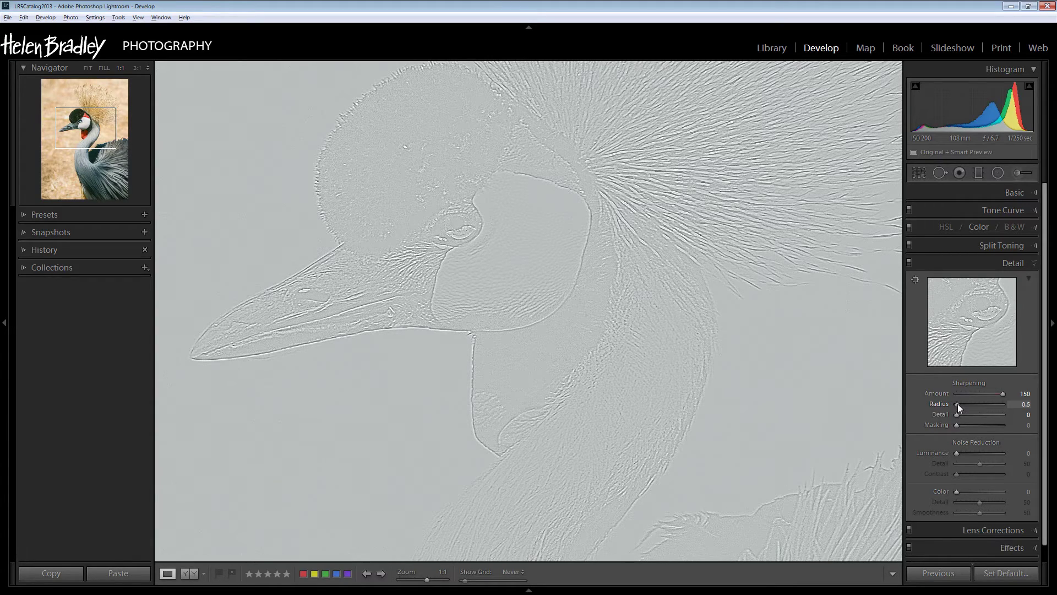
pyautogui.moveTo(957, 404); pyautogui.dragTo(1009, 408)
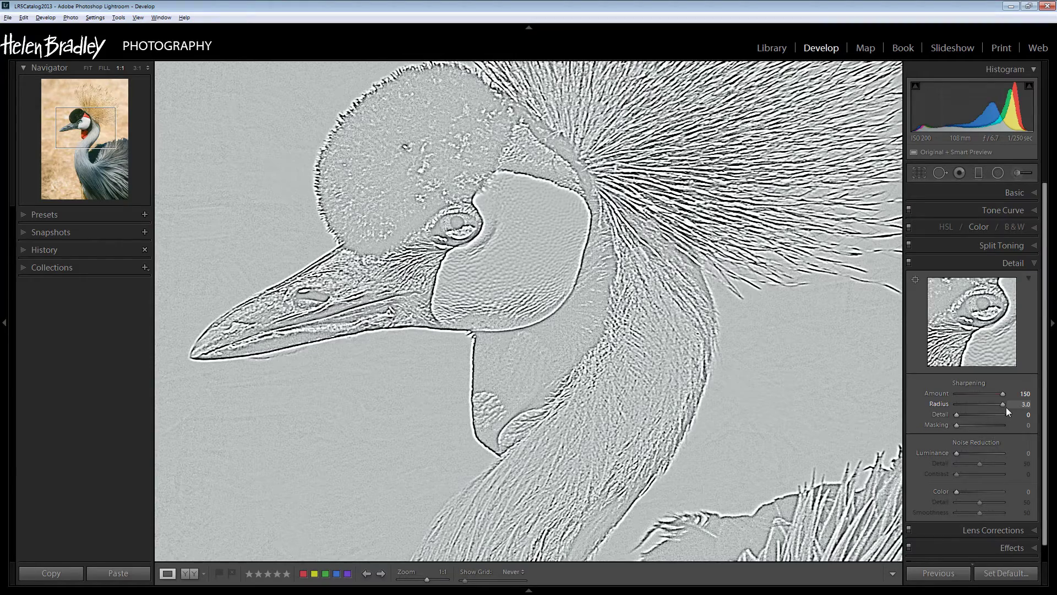
pyautogui.moveTo(997, 408); pyautogui.dragTo(962, 411)
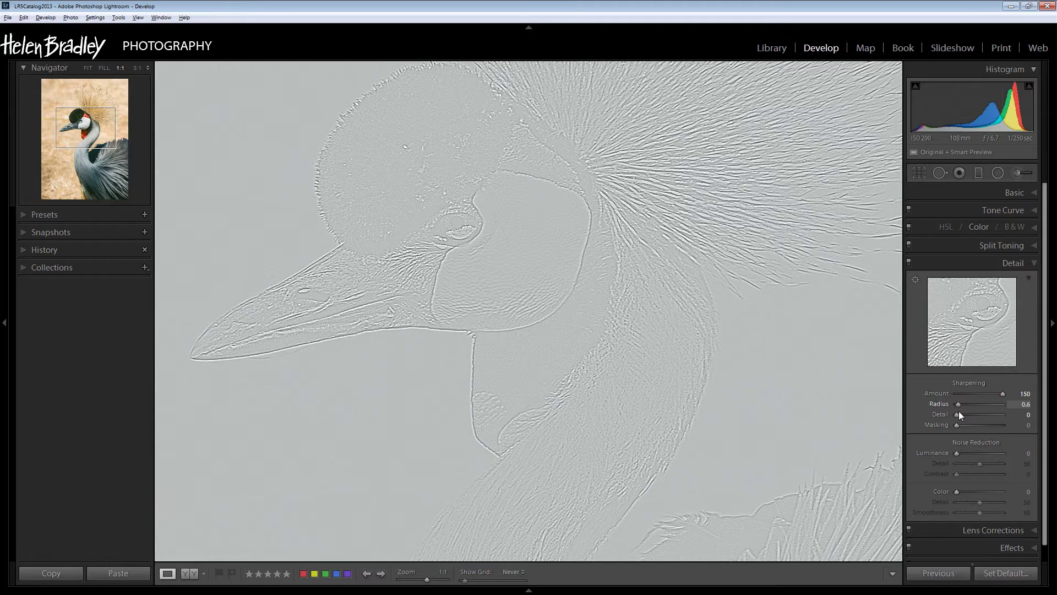
pyautogui.moveTo(959, 411); pyautogui.dragTo(959, 410)
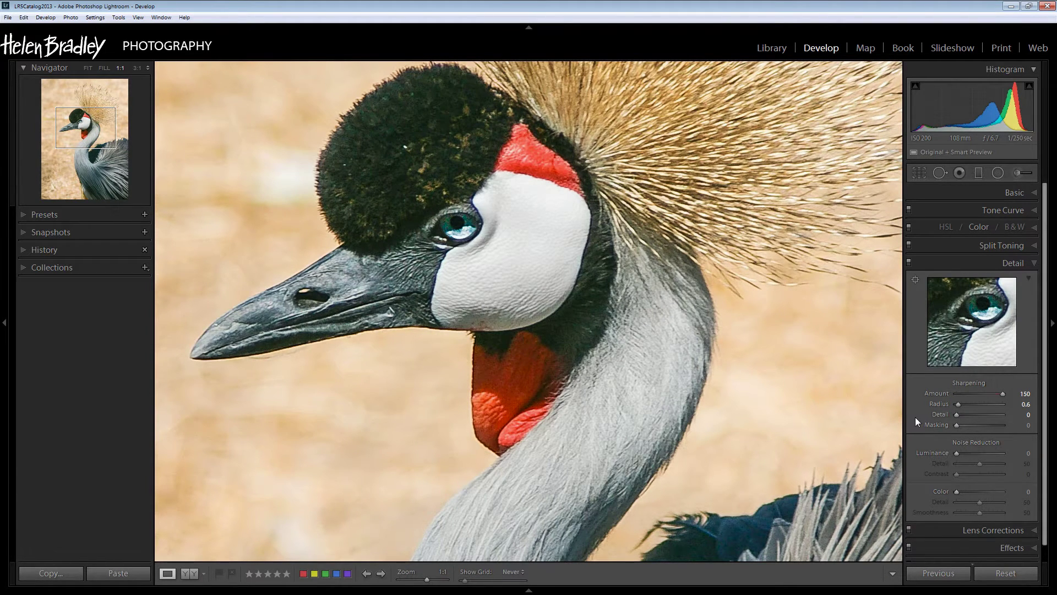
# Step: Set the sharpening Detail to 45 while checking the grayscale edge preview
pyautogui.keyDown('alt'); pyautogui.click(956, 414); pyautogui.keyUp('alt')
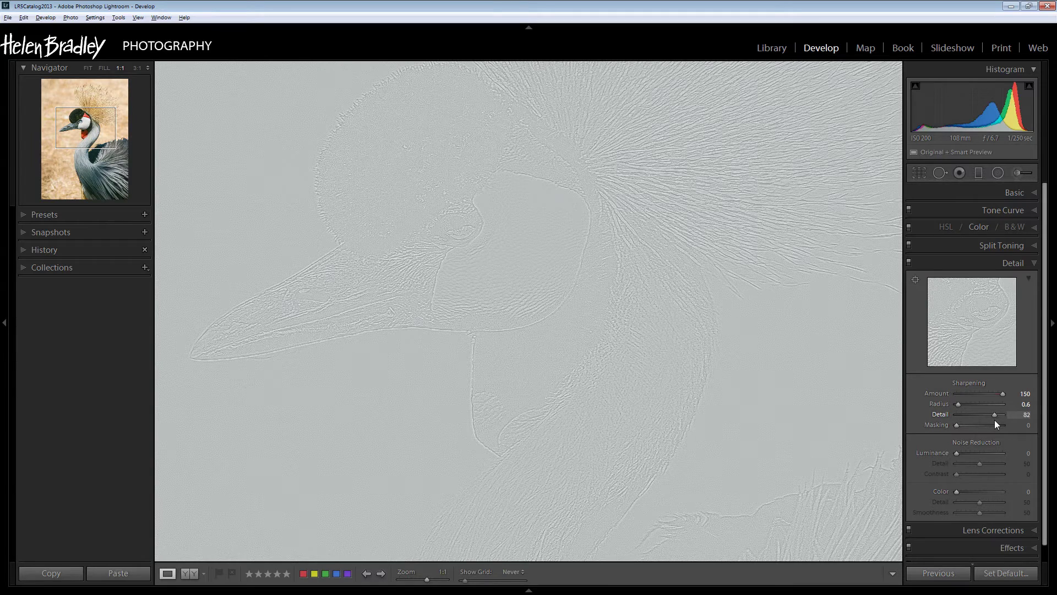
pyautogui.moveTo(992, 418); pyautogui.dragTo(949, 418)
pyautogui.moveTo(983, 418); pyautogui.dragTo(990, 419)
pyautogui.moveTo(978, 422); pyautogui.dragTo(979, 421)
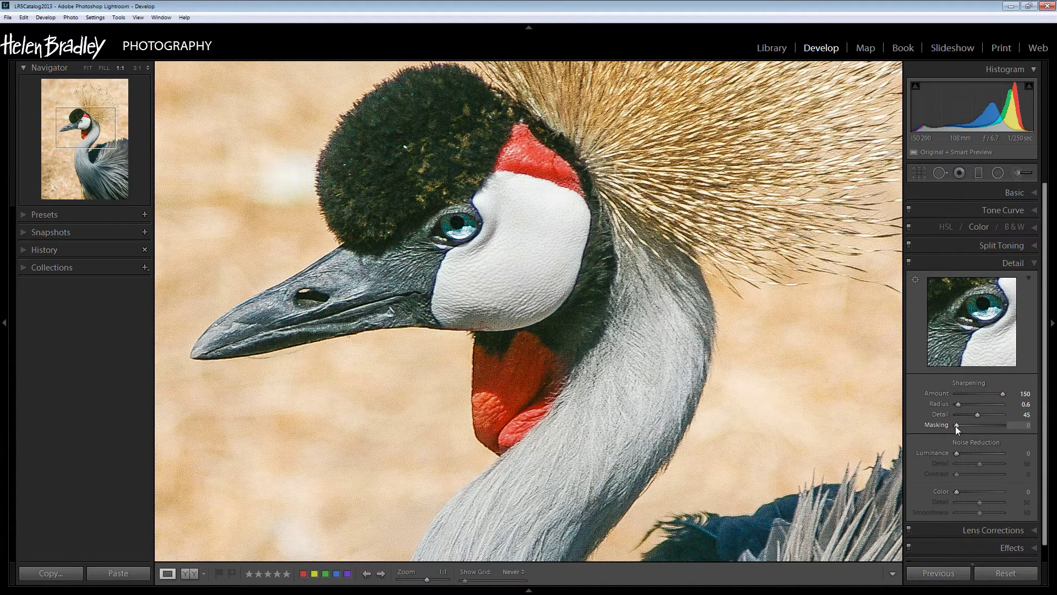
# Step: Set the sharpening Masking to 96 while previewing the black-and-white mask so only the bird's edges are sharpened
pyautogui.press('alt')
pyautogui.moveTo(956, 426); pyautogui.dragTo(954, 428)
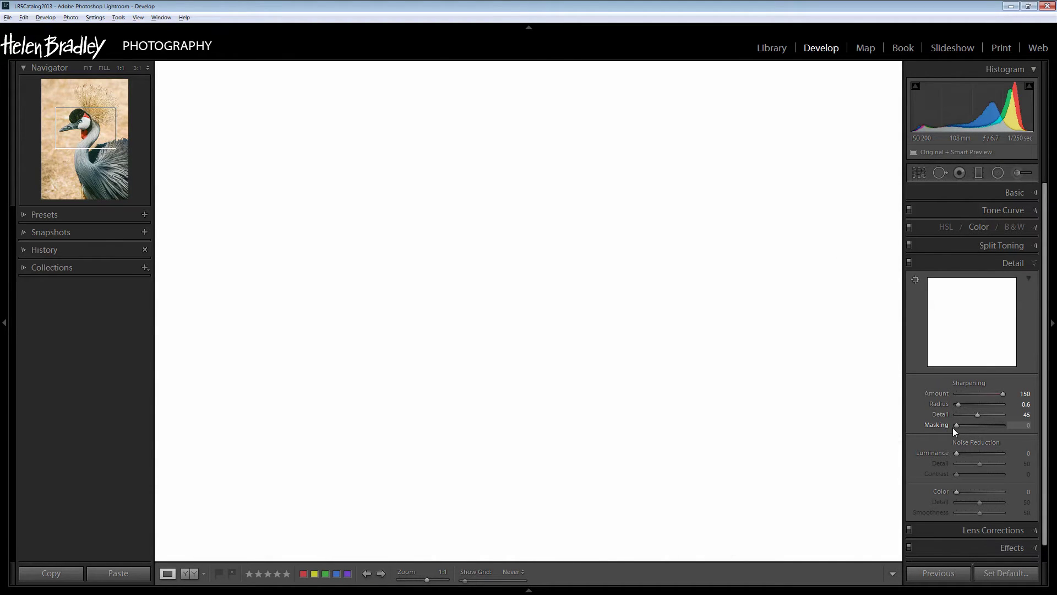
pyautogui.moveTo(953, 427); pyautogui.dragTo(1005, 434)
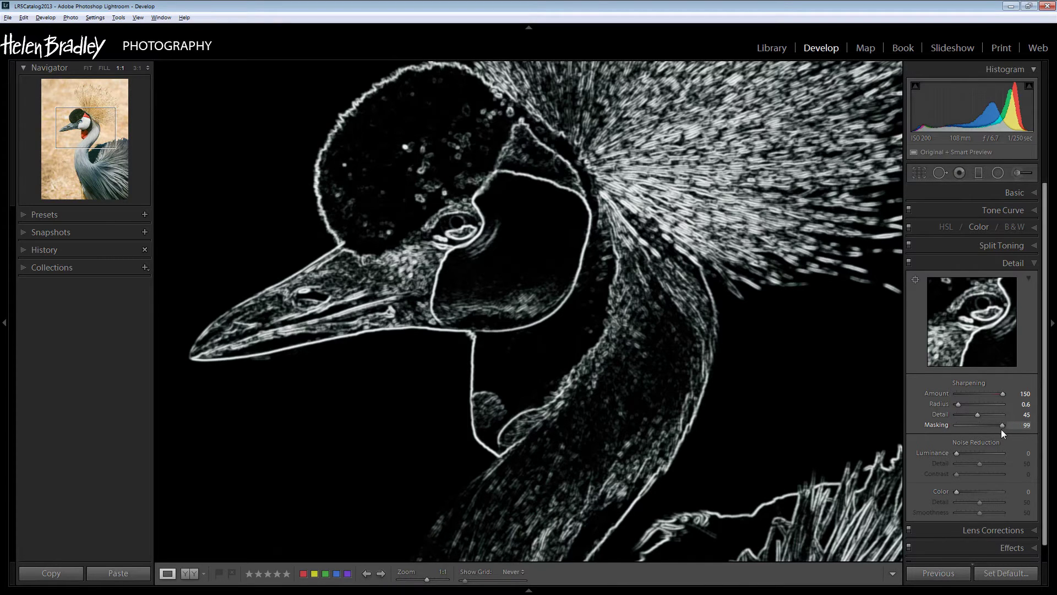
pyautogui.moveTo(1001, 428); pyautogui.dragTo(1000, 431)
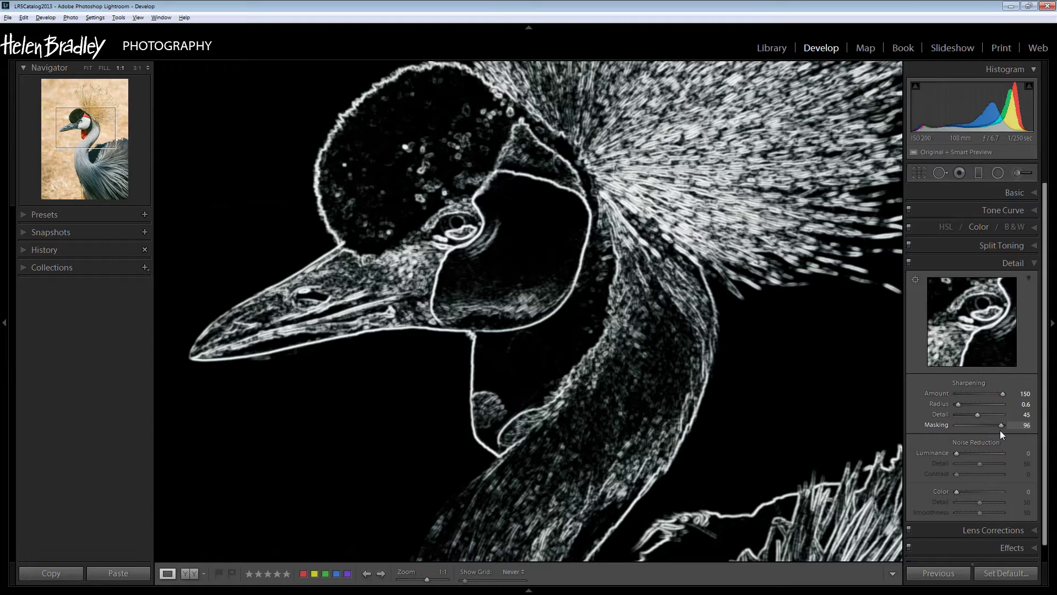
pyautogui.moveTo(1000, 430); pyautogui.dragTo(1000, 430)
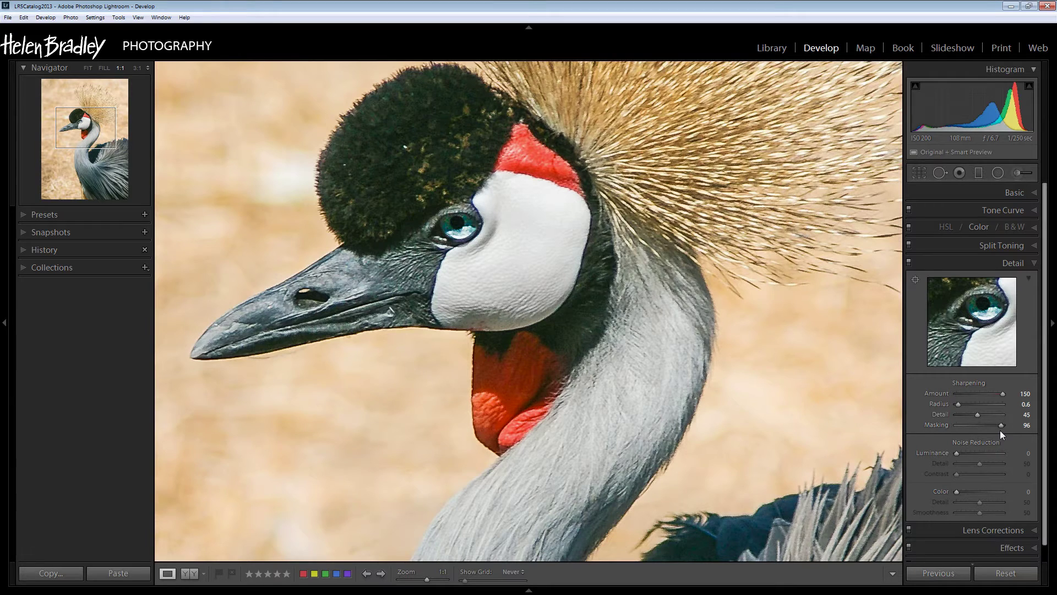
# Step: Reduce the sharpening Amount to 64, check the head and crest, and return to viewing the whole photo
pyautogui.moveTo(668, 215); pyautogui.dragTo(614, 343)
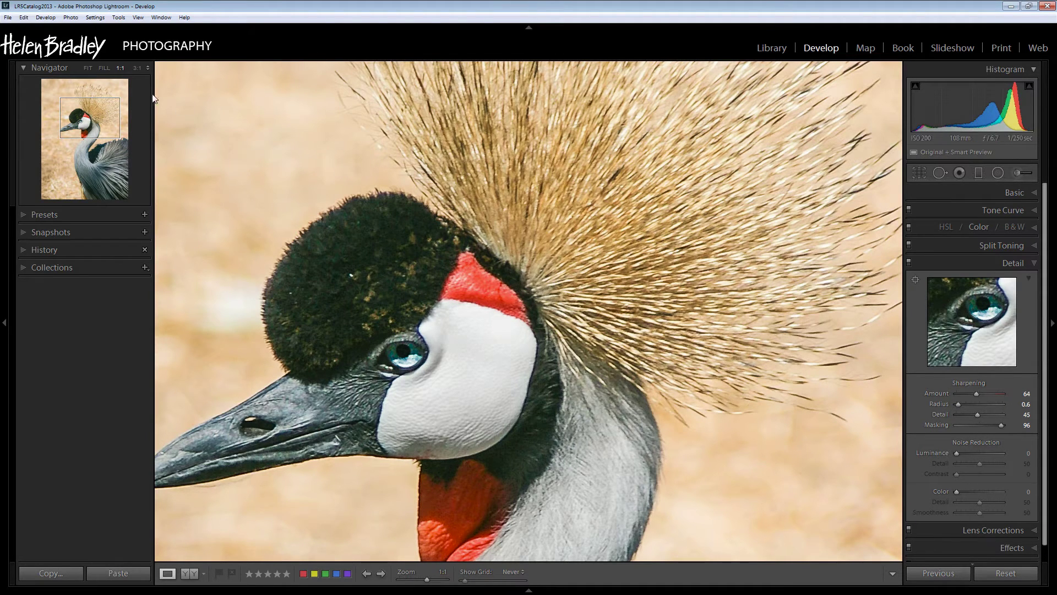
pyautogui.click(89, 68)
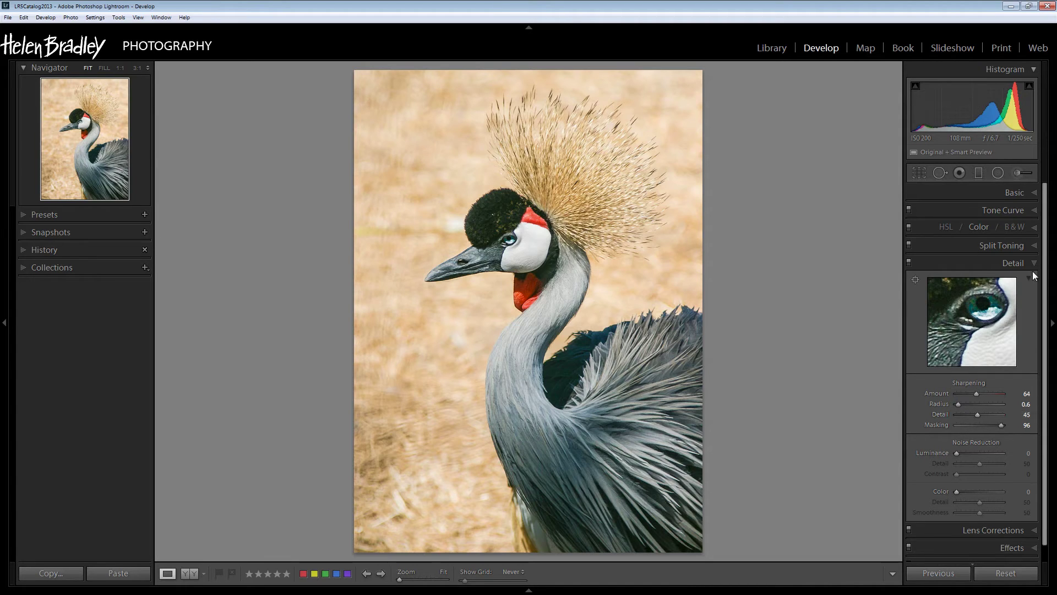
# Step: Paint an Adjustment Brush mask over the bird's crest feathers with brush size 16
pyautogui.click(978, 174)
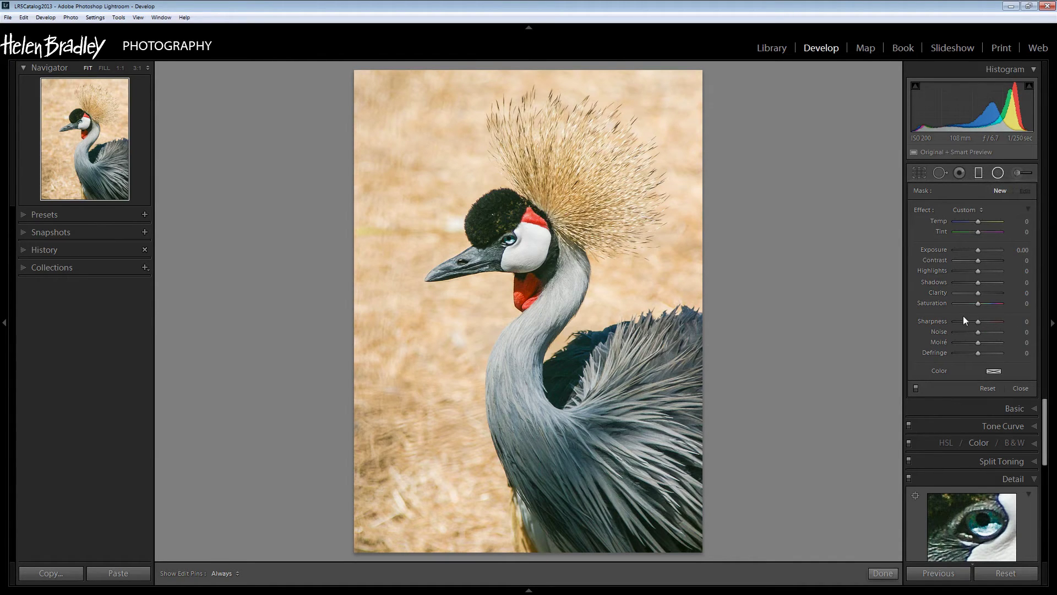
pyautogui.click(996, 174)
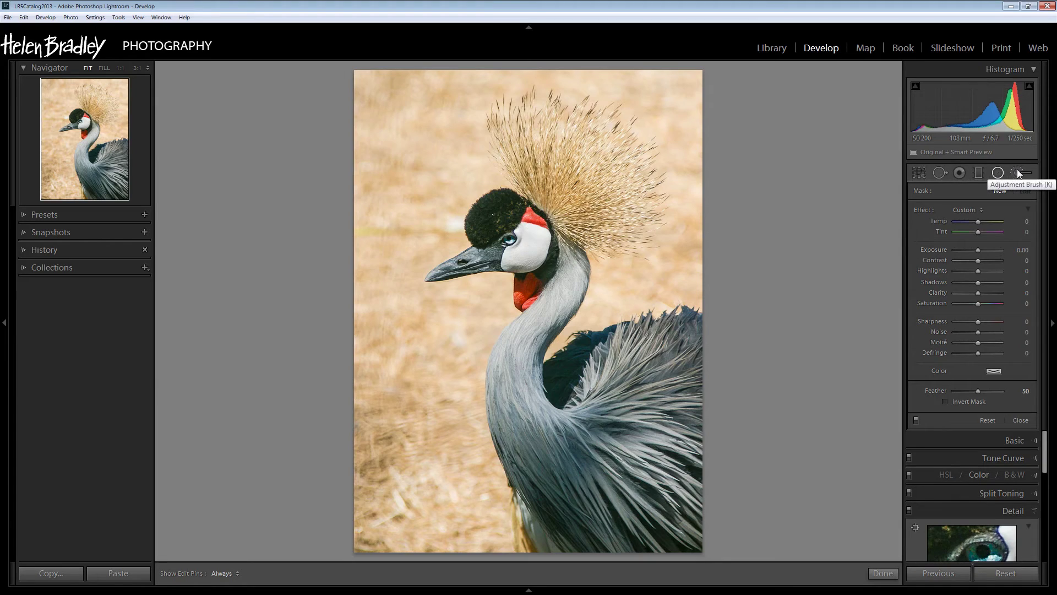
pyautogui.click(1018, 171)
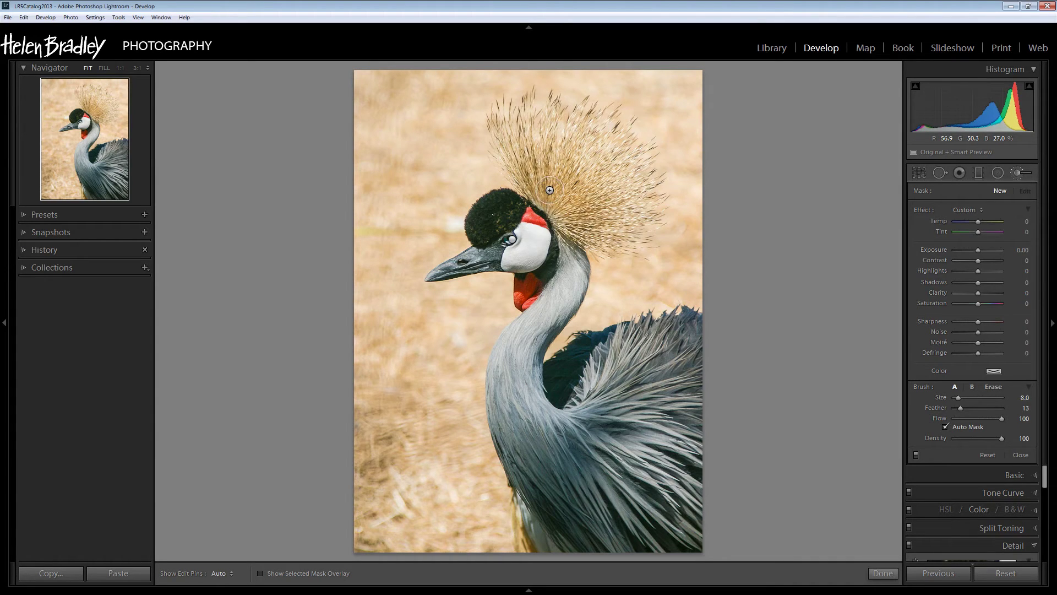
pyautogui.scroll(5, 553, 189)
pyautogui.press('h')
pyautogui.press('h')
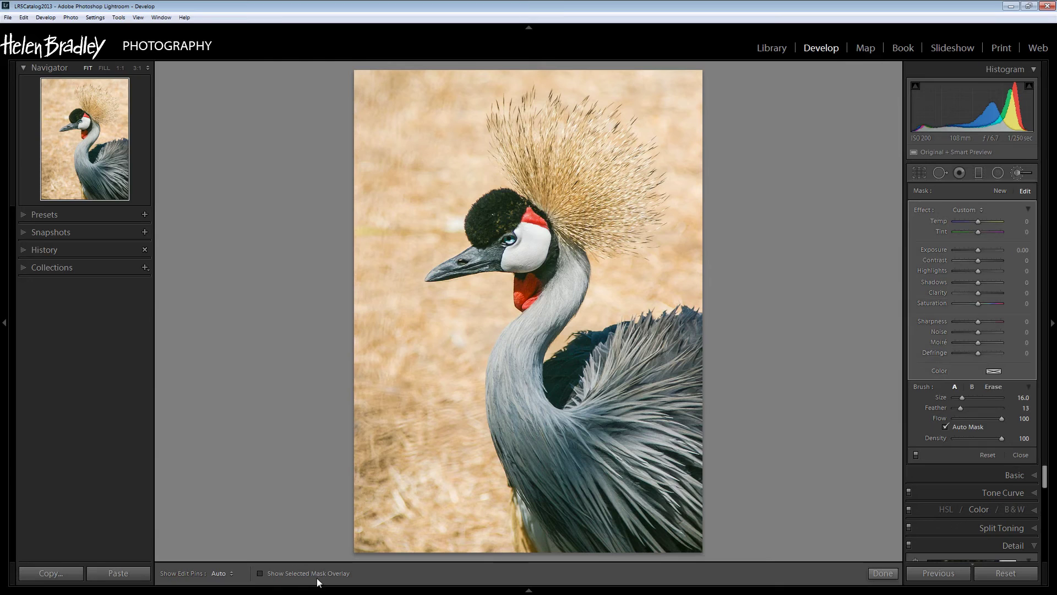
# Step: Show the selected mask overlay and extend the brushed mask to the outer edge of the crest
pyautogui.click(260, 574)
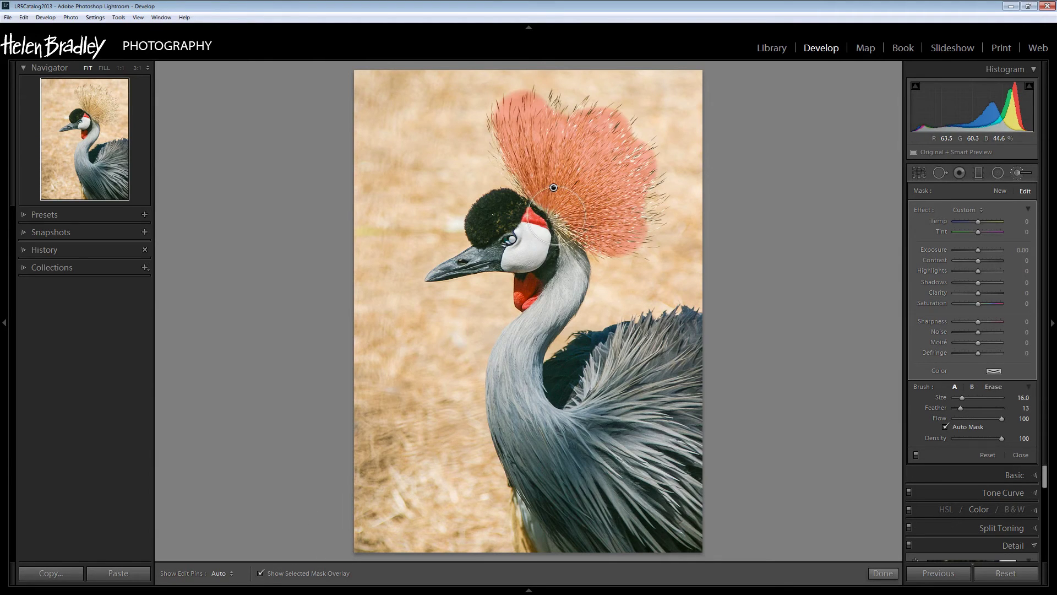
pyautogui.press('h')
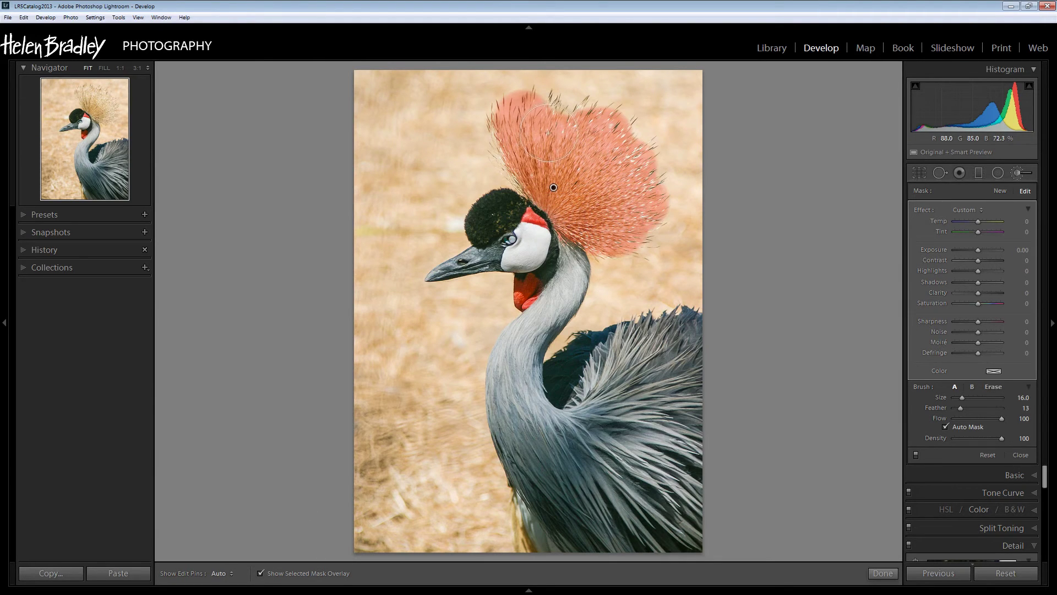
pyautogui.press('h')
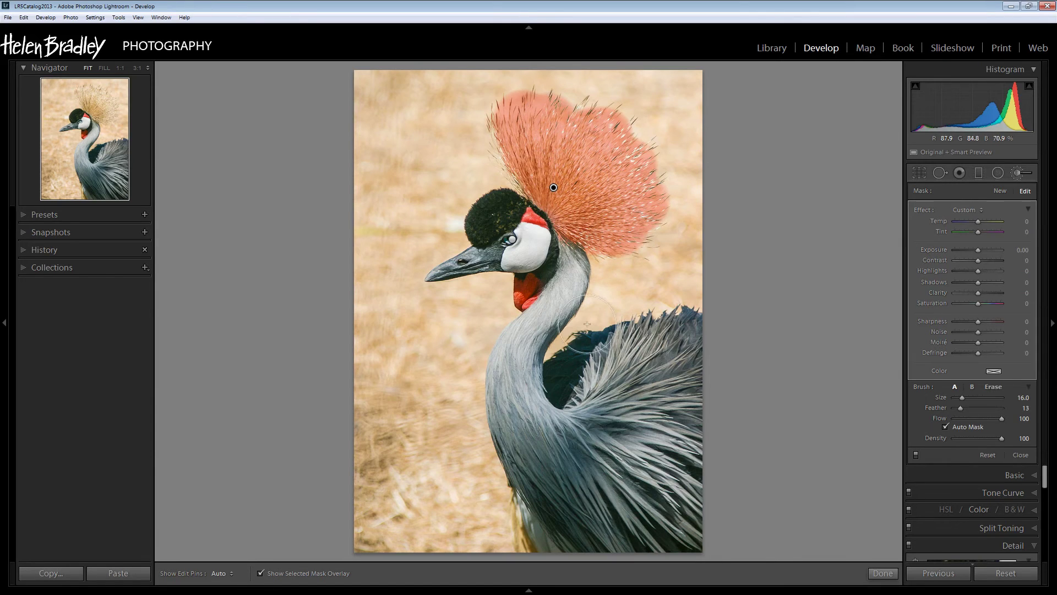
# Step: Hide the mask overlay, set the crest adjustment's Sharpness to 71 and finish the brush edit
pyautogui.click(260, 574)
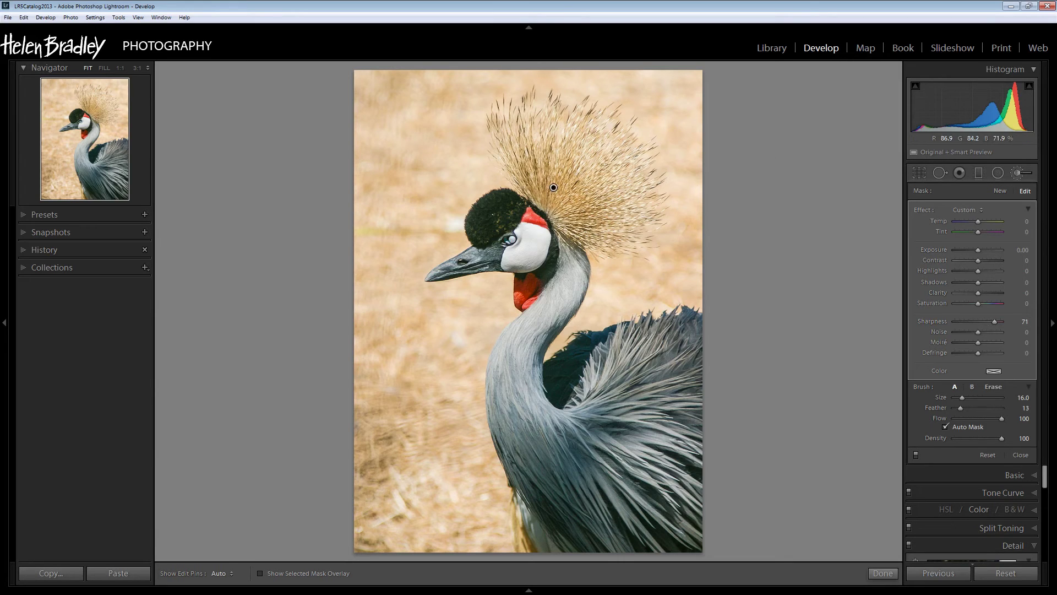
pyautogui.click(883, 573)
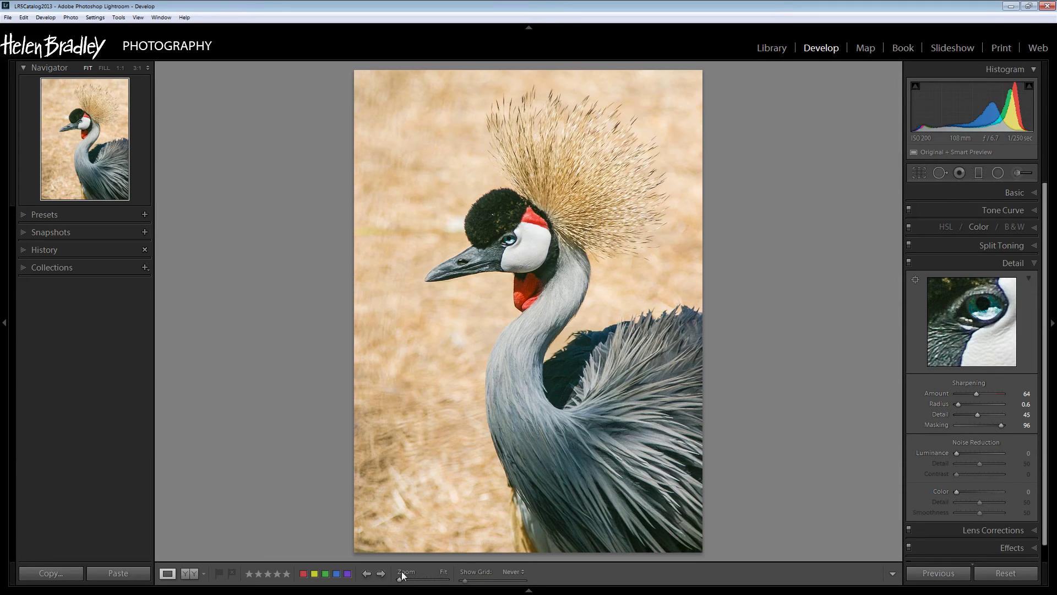
# Step: Reopen the Adjustment Brush, select the existing crest adjustment and show its mask overlay
pyautogui.click(1016, 173)
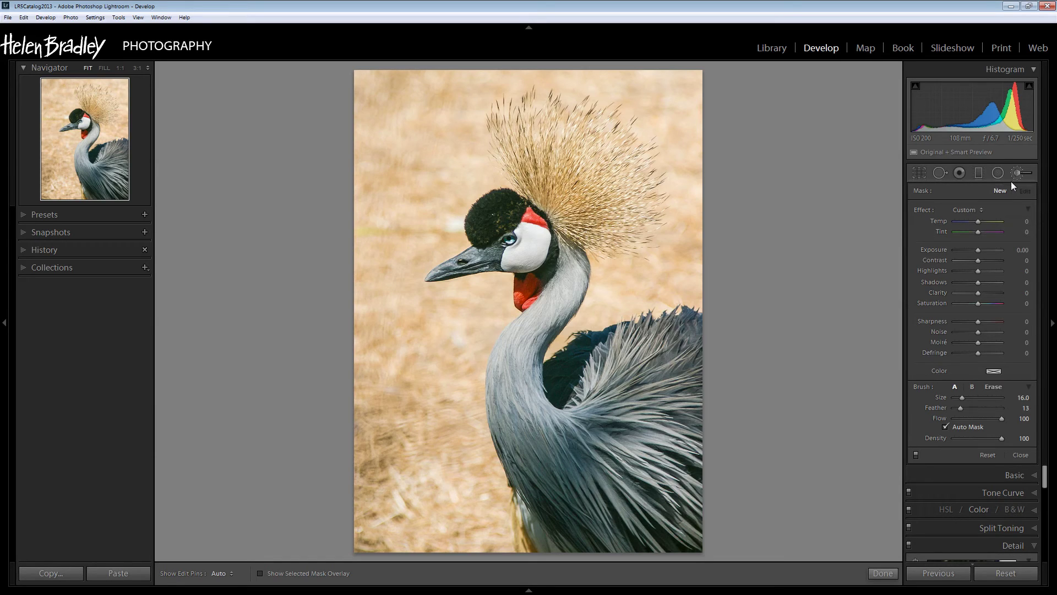
pyautogui.click(553, 188)
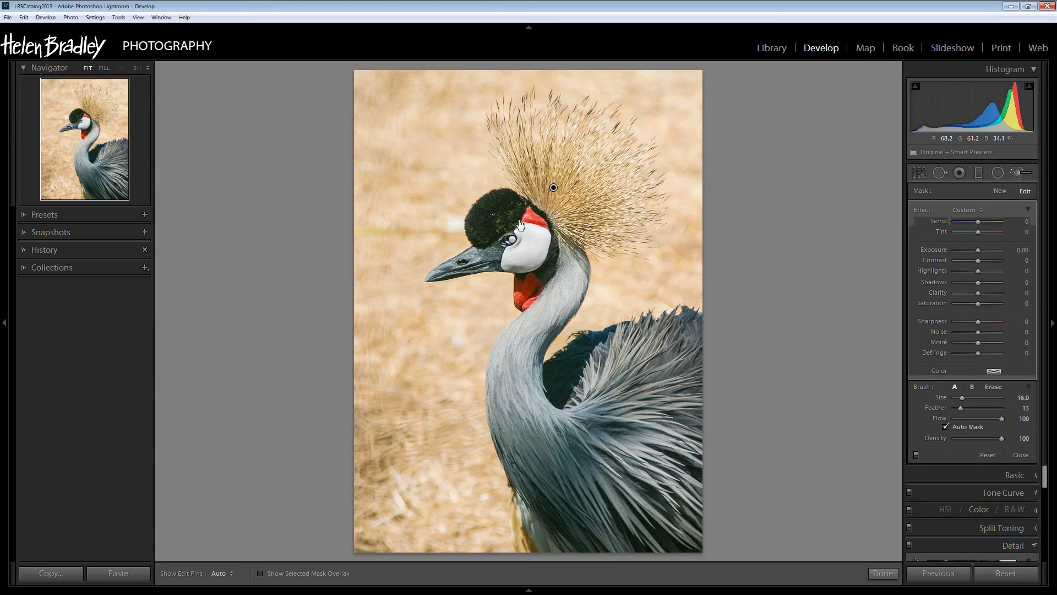
pyautogui.click(512, 240)
pyautogui.click(260, 573)
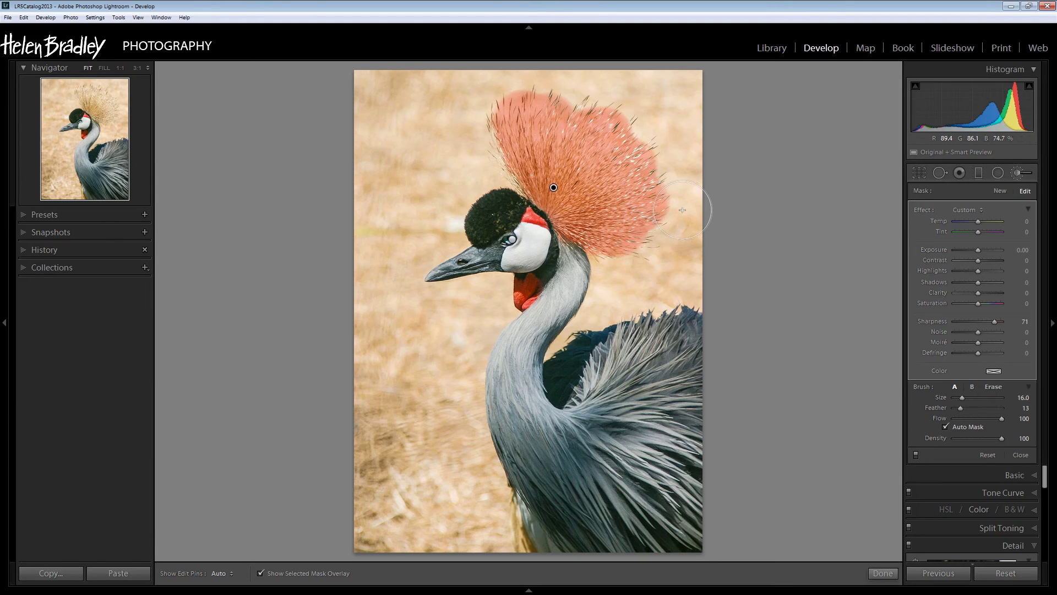
# Step: Switch the crest mask's brush to Erase at size 0.1, then hide the mask overlay and finish the brush edit
pyautogui.scroll(-1, 682, 211)
pyautogui.scroll(-15, 679, 202)
pyautogui.press('h')
pyautogui.press('h')
pyautogui.click(991, 386)
pyautogui.scroll(-5, 682, 210)
pyautogui.press('h')
pyautogui.press('h')
pyautogui.press('h')
pyautogui.press('h')
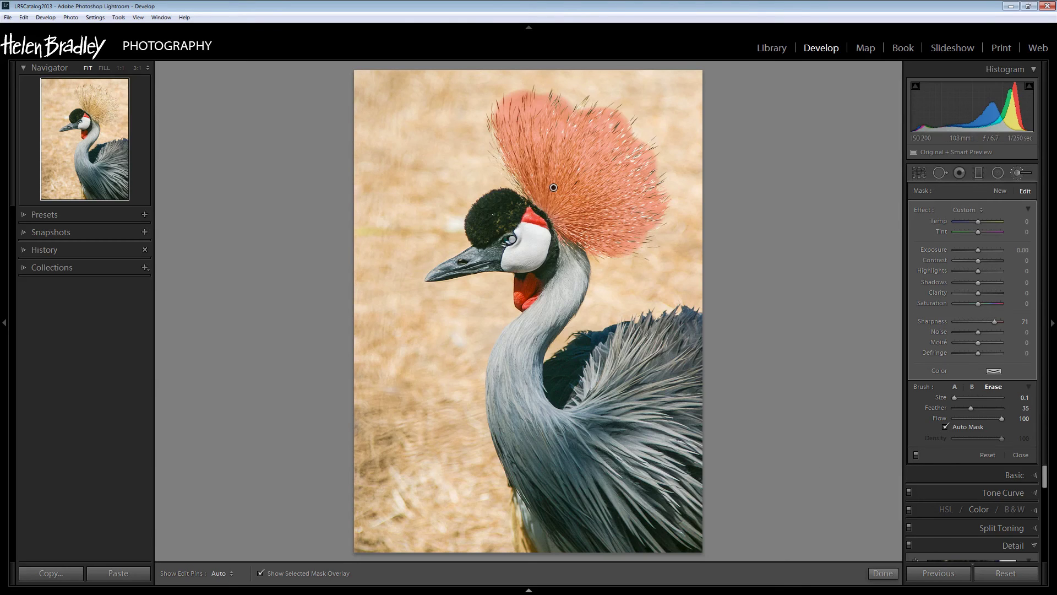
pyautogui.click(260, 573)
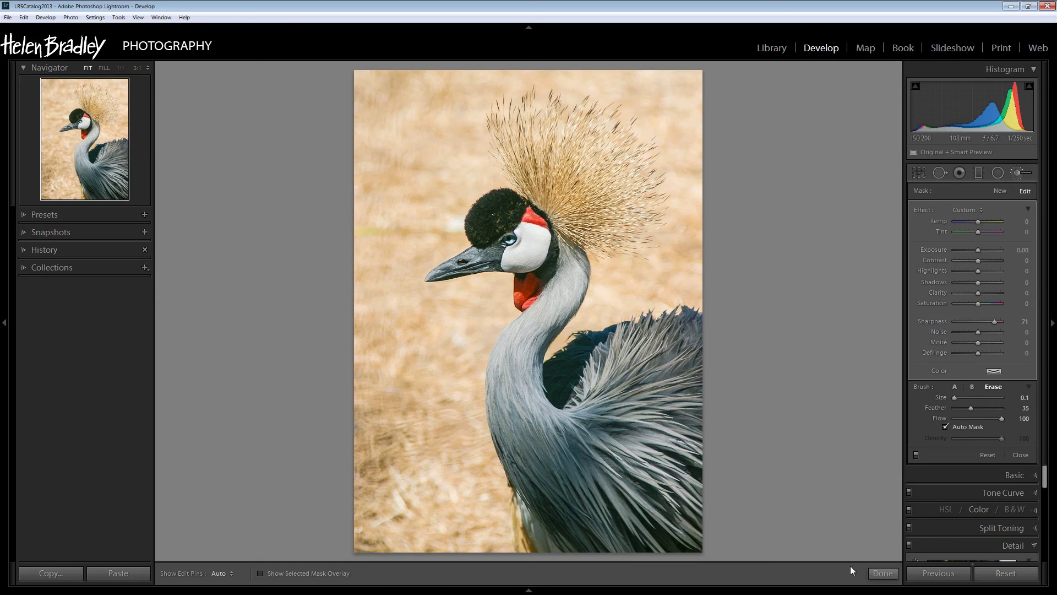
pyautogui.click(881, 573)
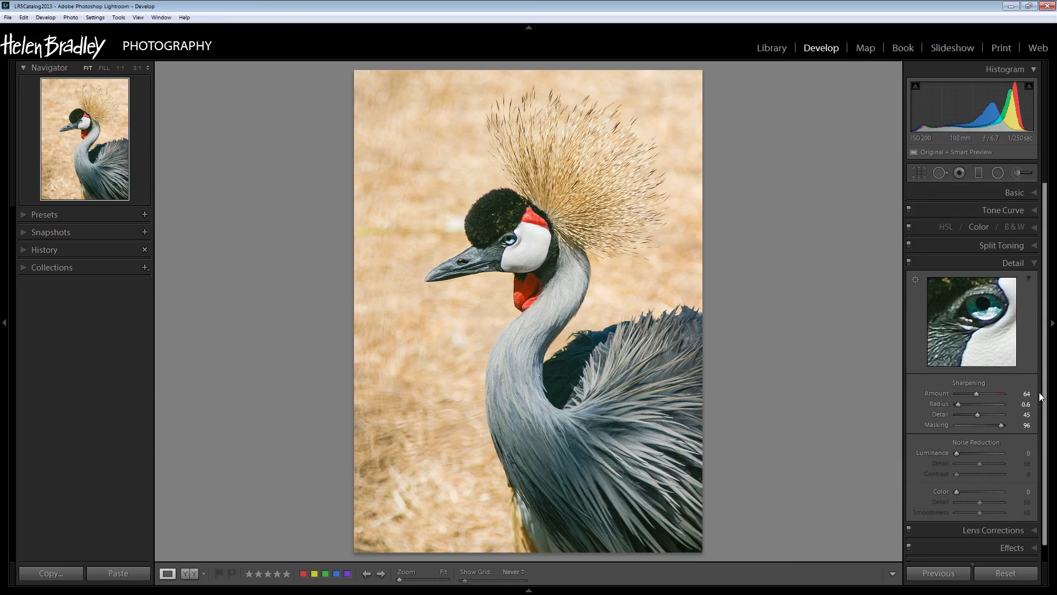